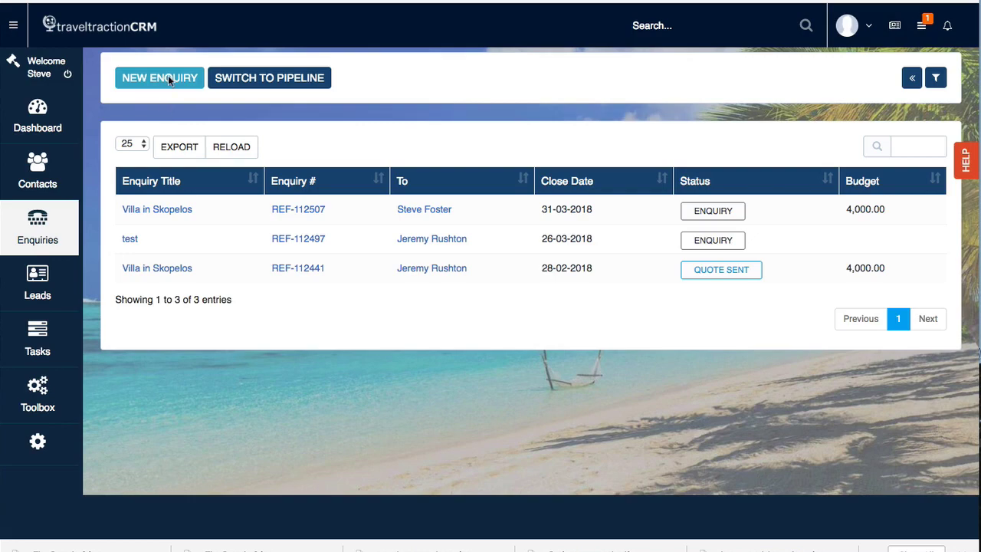
# Step: Open a new enquiry form and type the title 'Villa Holiday Skopel…', erasing the misspelt ending
pyautogui.click(168, 77)
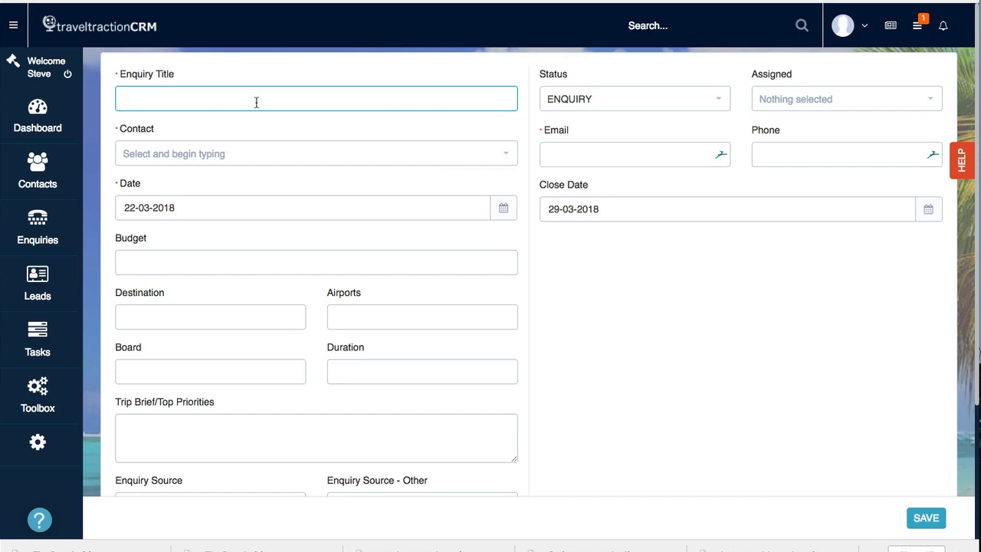
pyautogui.write('Villa Holiday Skopeload')
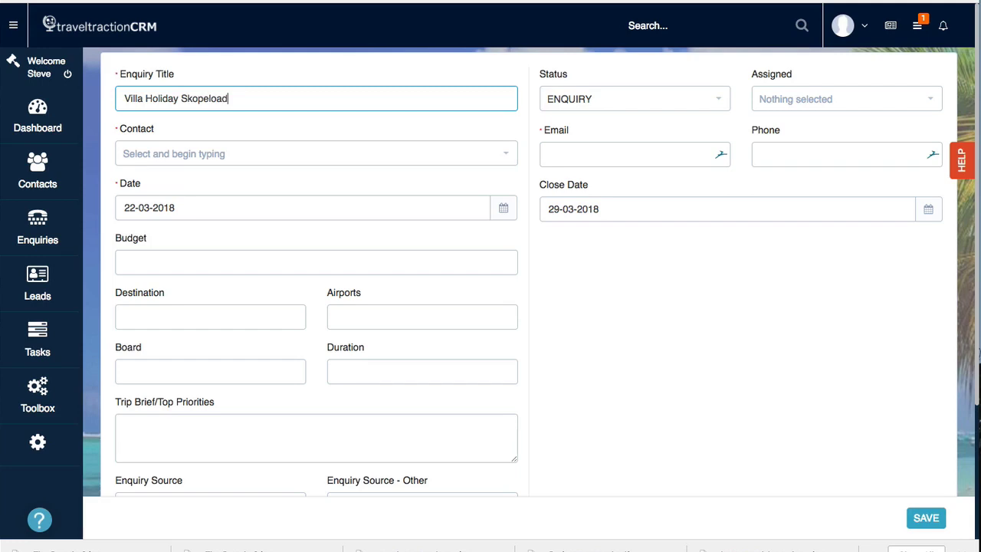
pyautogui.press('BackSpace')
pyautogui.press('BackSpace')
pyautogui.press('BackSpace')
# Step: Complete the title as 'Villa Holiday Skopelos' and make the contact a newly added person
pyautogui.write('os')
pyautogui.click(247, 160)
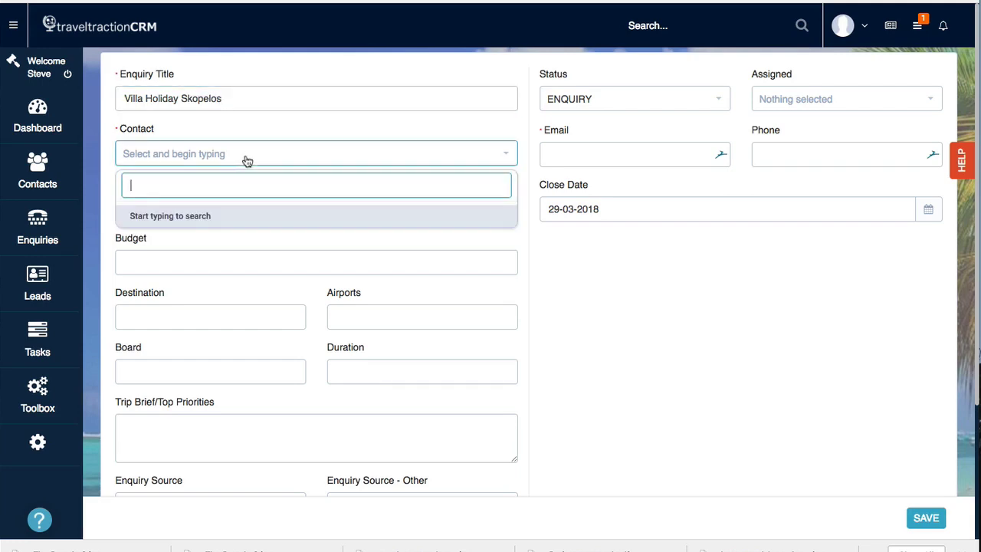
pyautogui.write('steve')
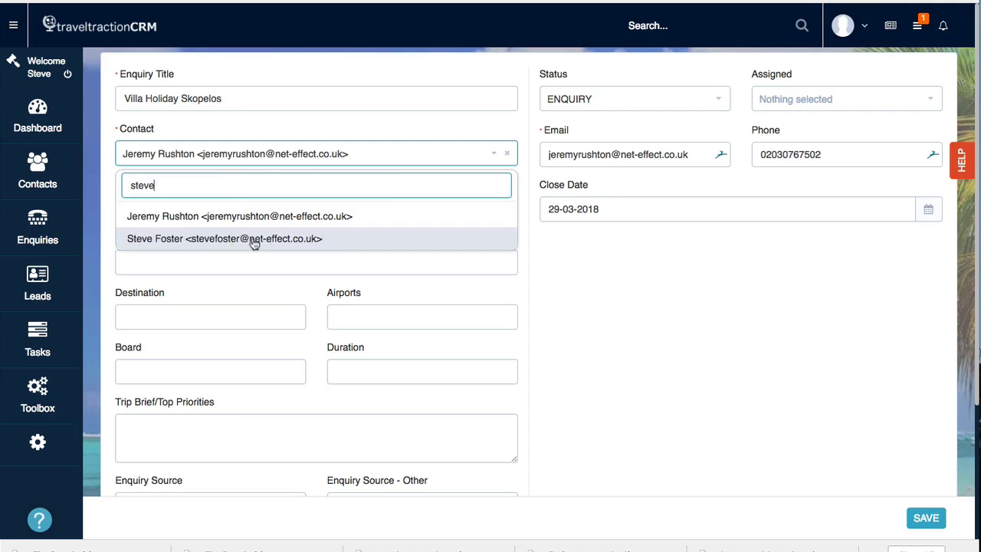
pyautogui.click(234, 240)
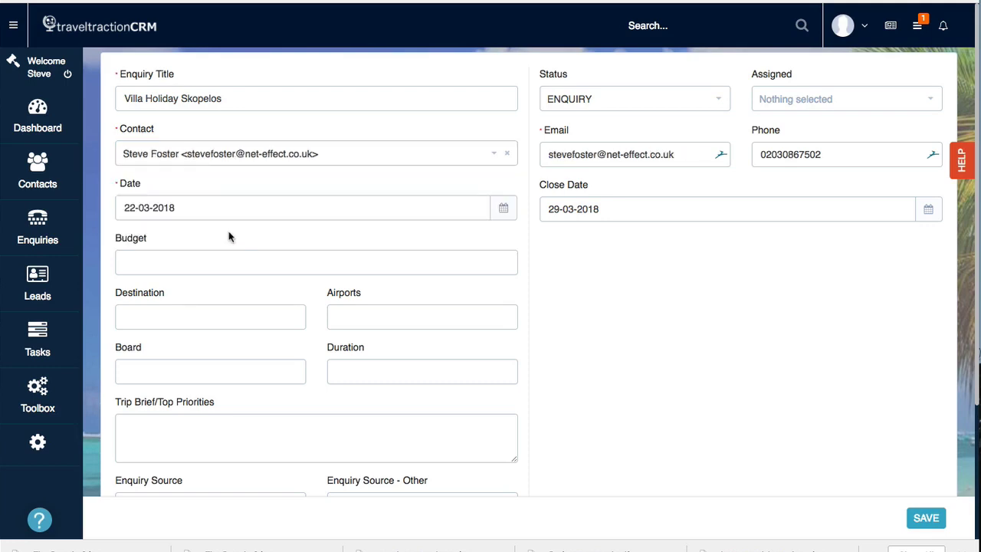
pyautogui.click(207, 161)
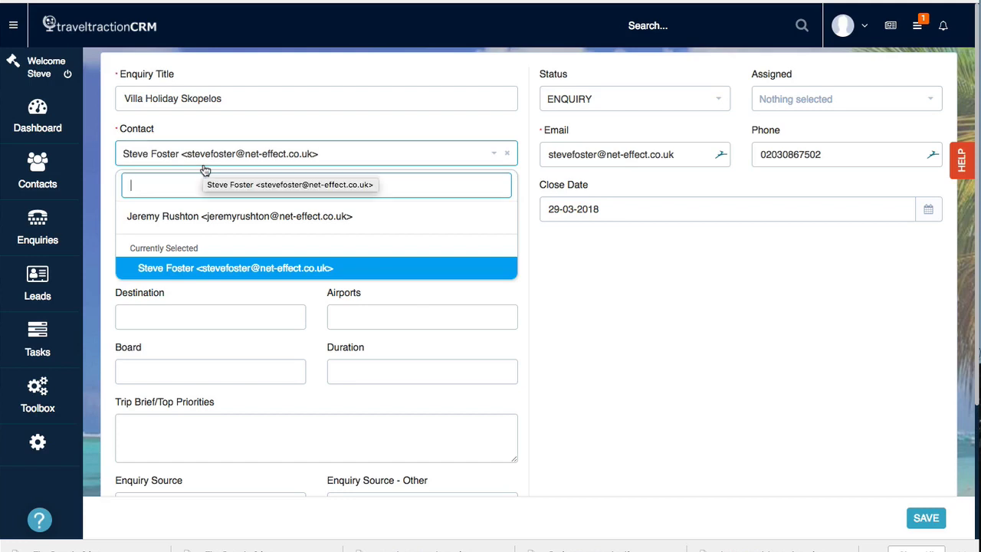
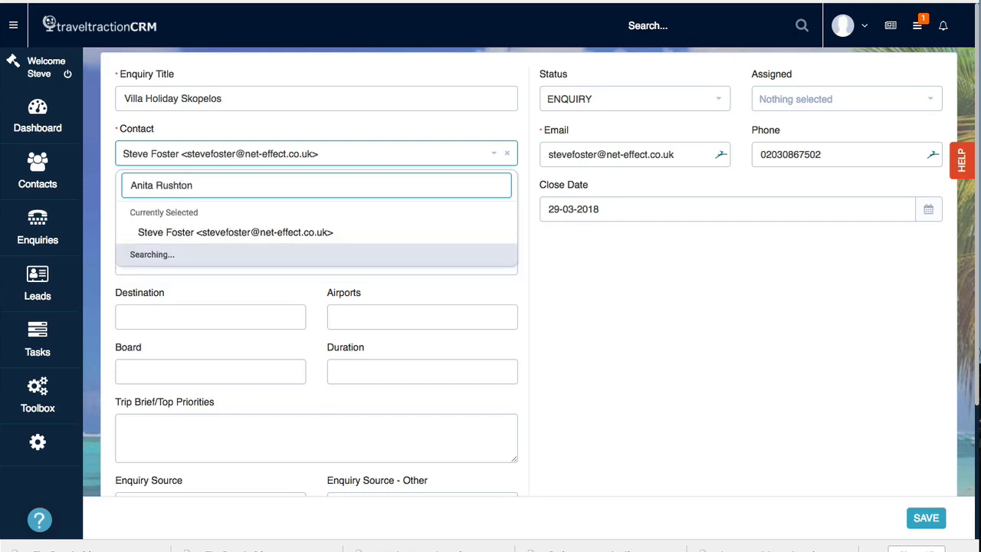
pyautogui.click(237, 218)
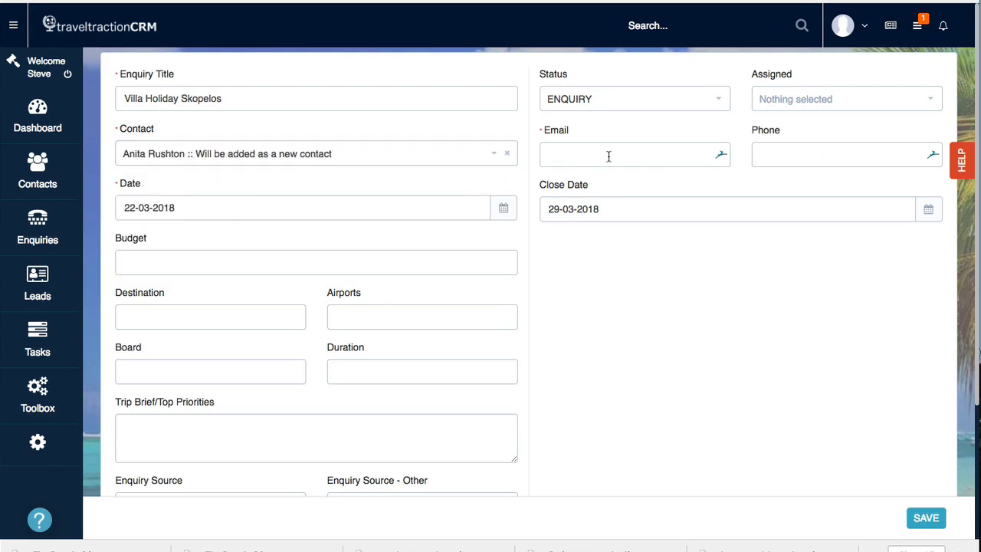
# Step: Enter the new contact's e-mail address and phone number
pyautogui.click(553, 157)
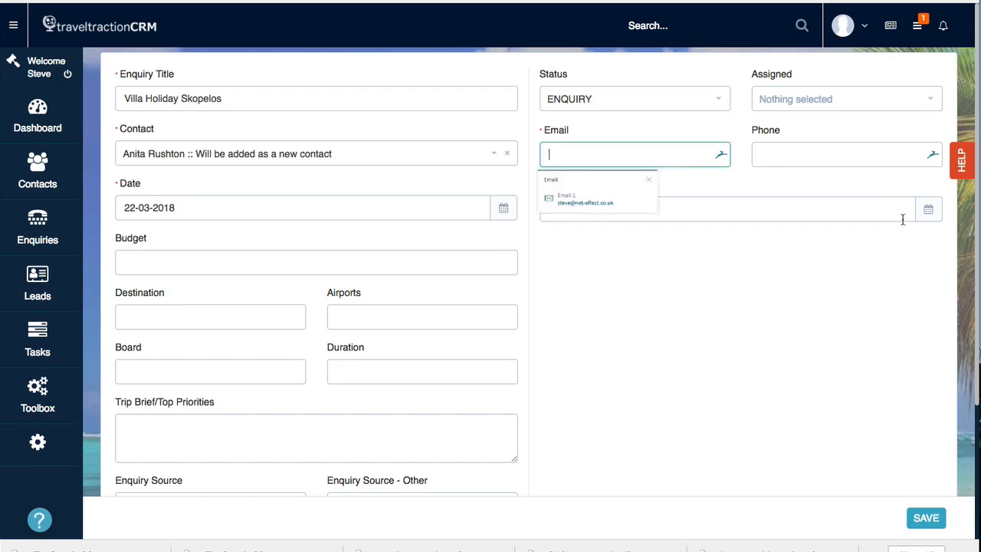
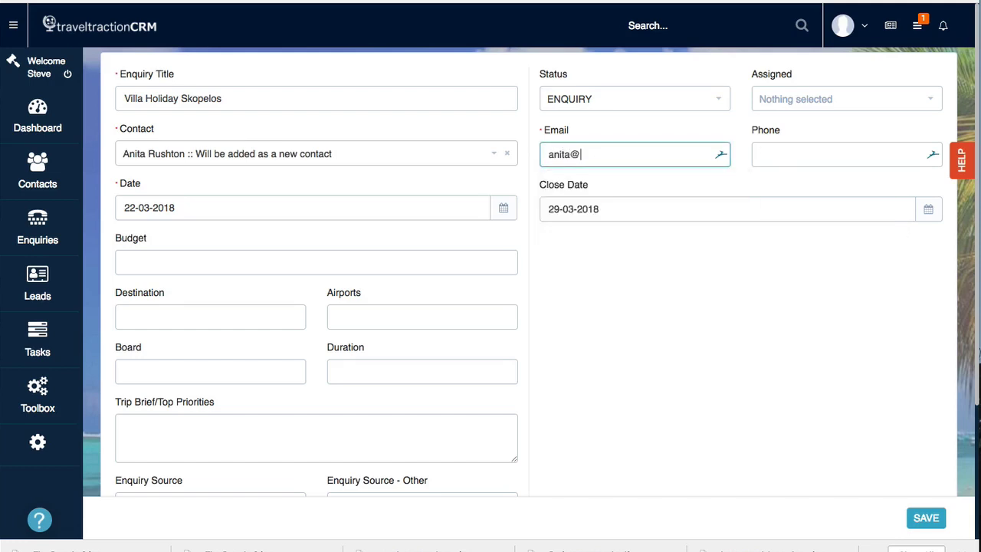
pyautogui.press('Tab')
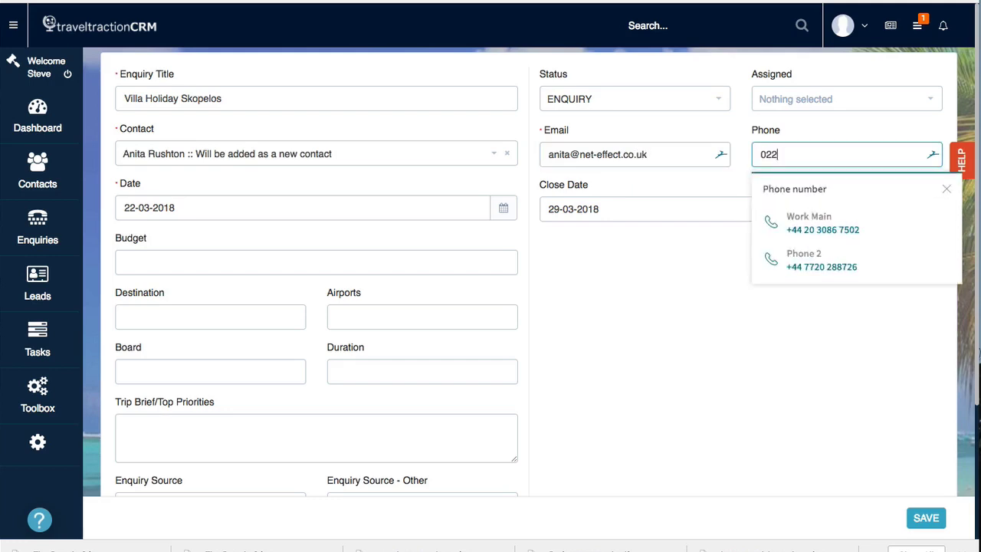
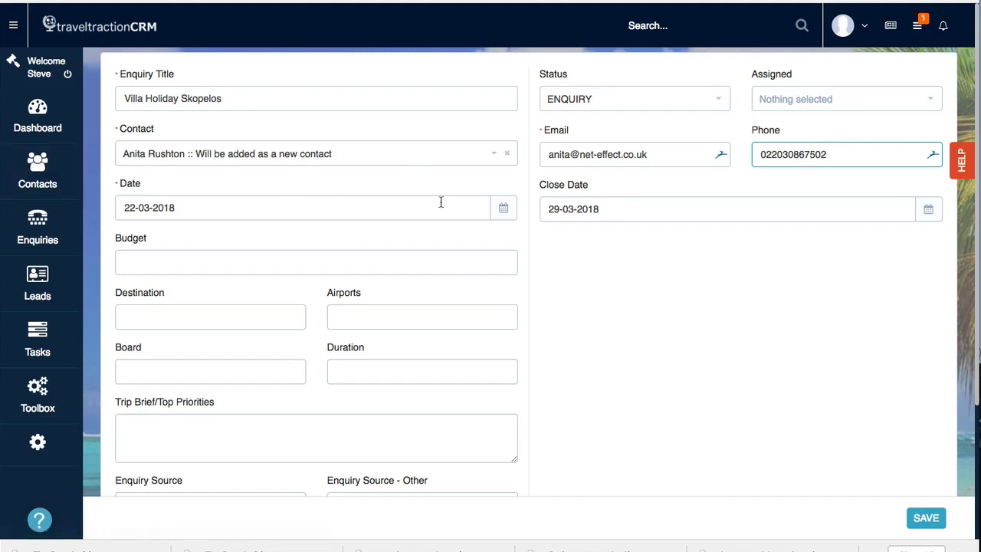
# Step: Fill in budget 4000, destination Skopelos, Gatwick airport, Self Catering board and 2 weeks duration
pyautogui.click(183, 269)
pyautogui.write('4000')
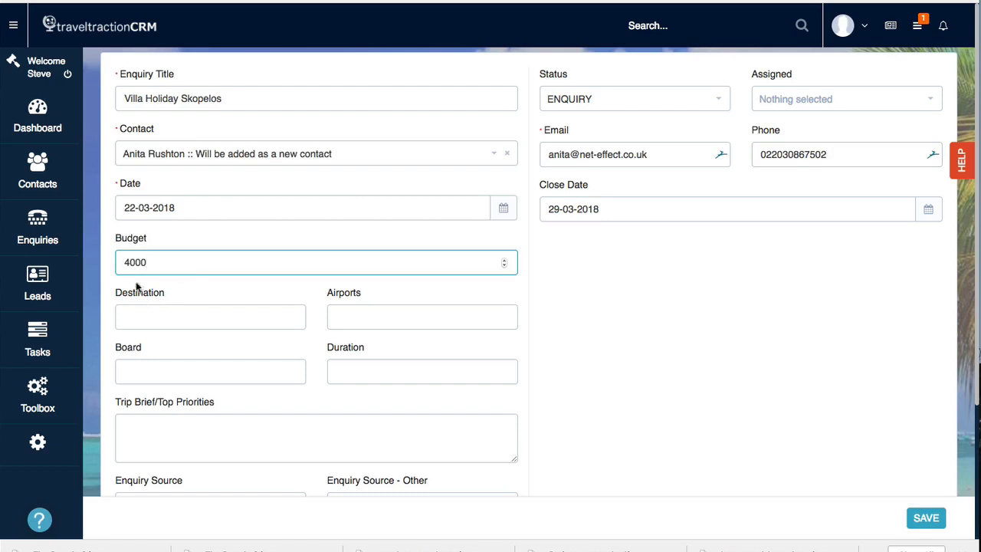
pyautogui.click(180, 322)
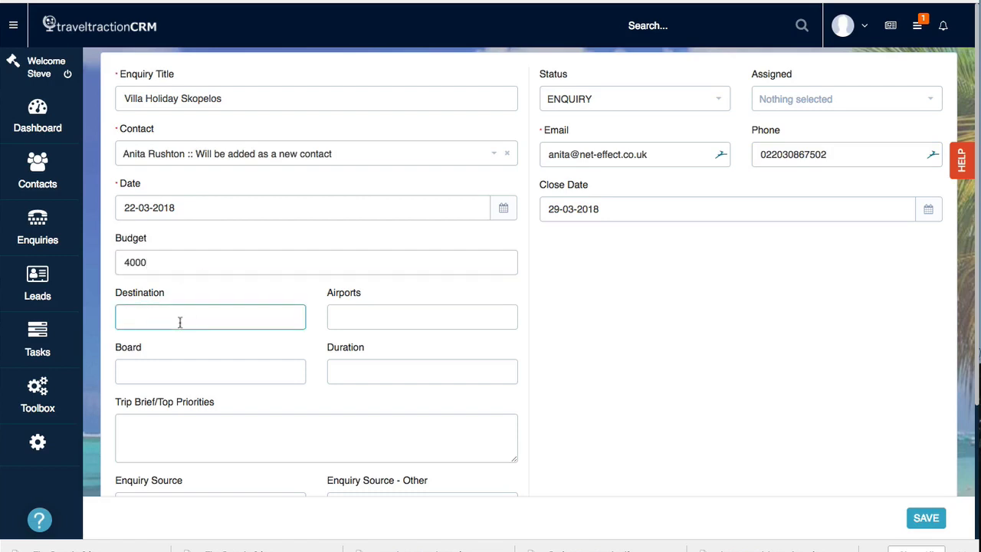
pyautogui.write('Skopeloass')
pyautogui.press('Tab')
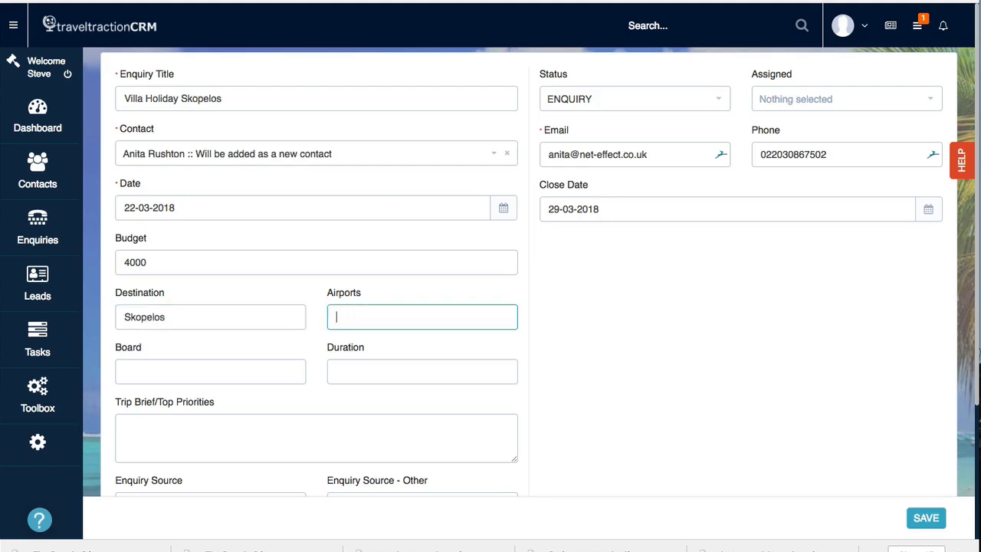
pyautogui.write('gatwick')
pyautogui.press('Tab')
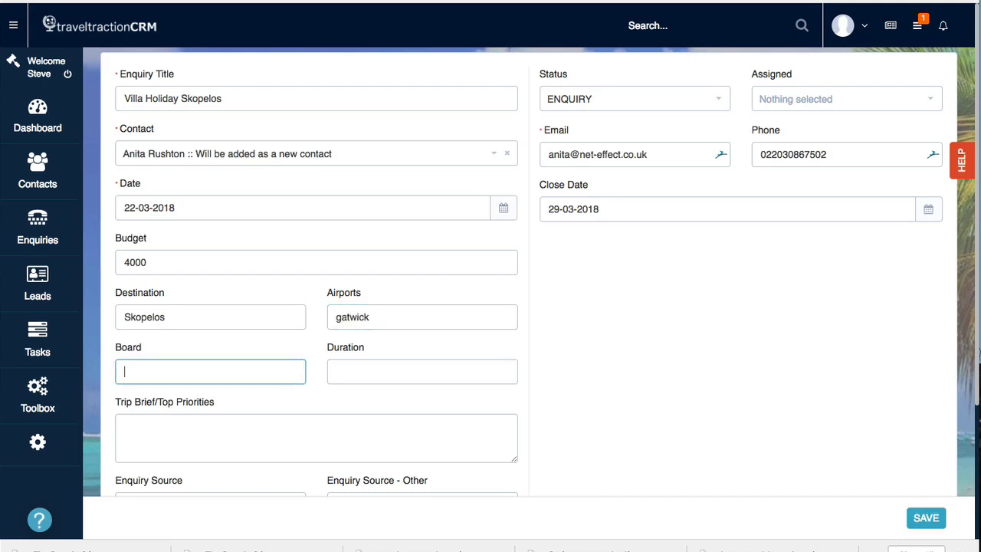
pyautogui.write('Self Caterinf')
pyautogui.press('Tab')
pyautogui.write('2 weeks')
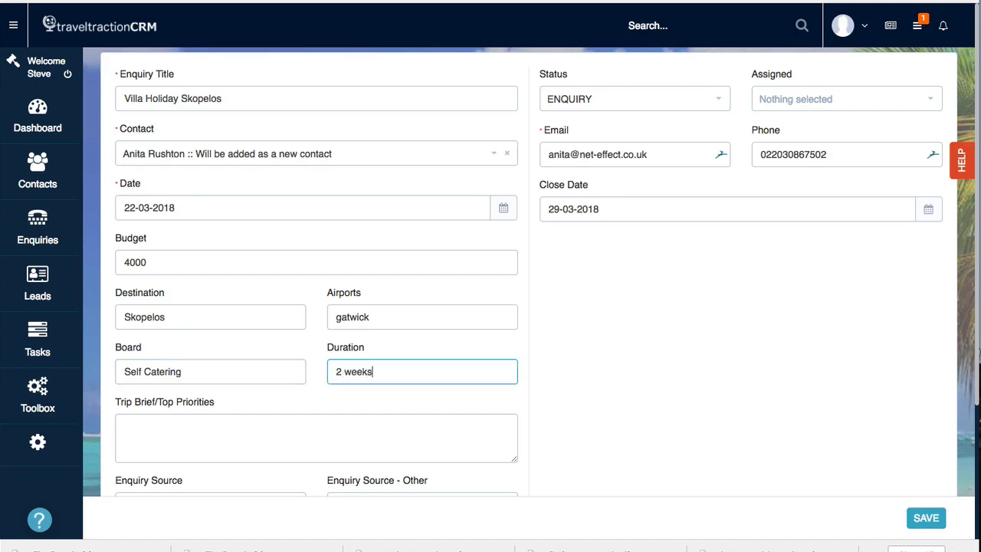
# Step: Write 'Villa for 5 people' as the trip brief and bring up the Enquiry Source list
pyautogui.click(199, 421)
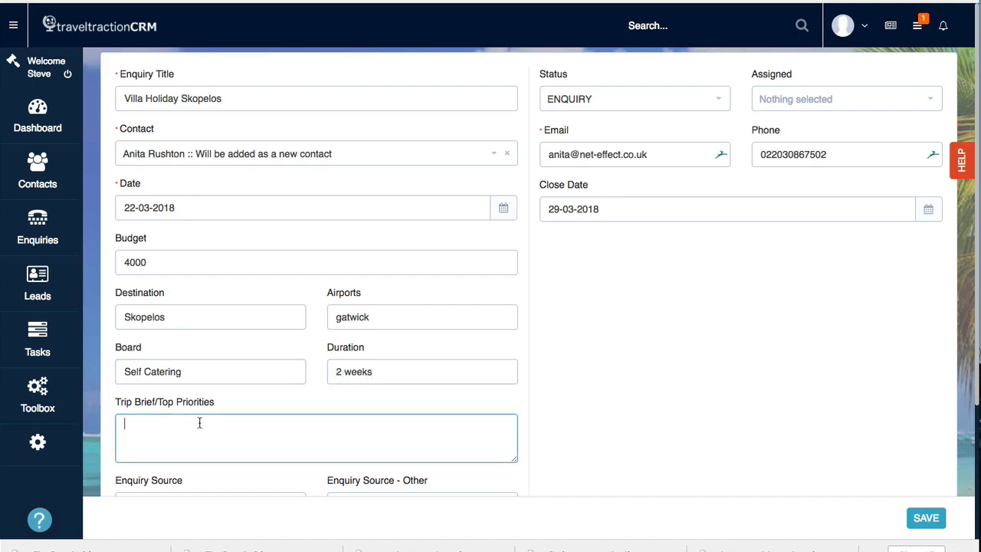
pyautogui.scroll(-1, 233, 410)
pyautogui.write('V')
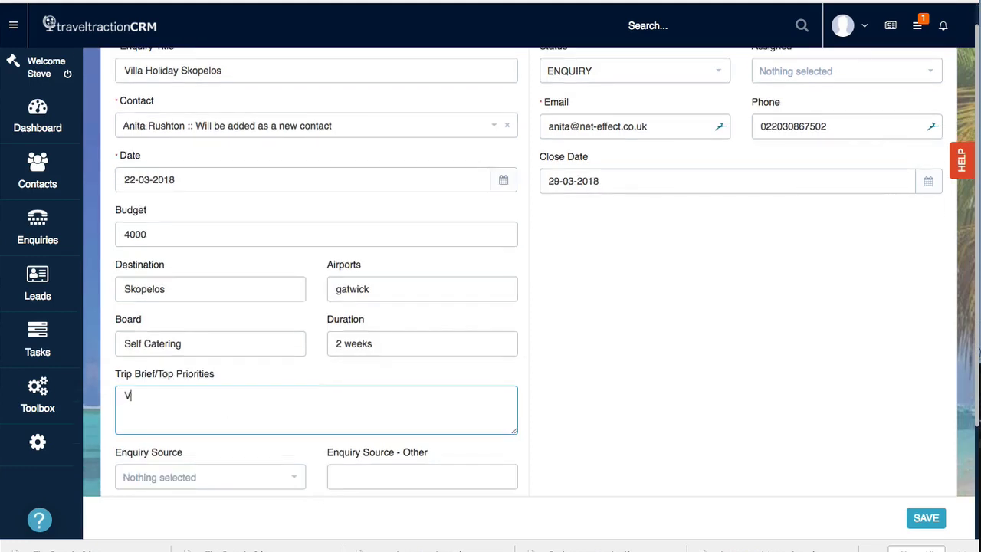
pyautogui.write('illa for 5 people')
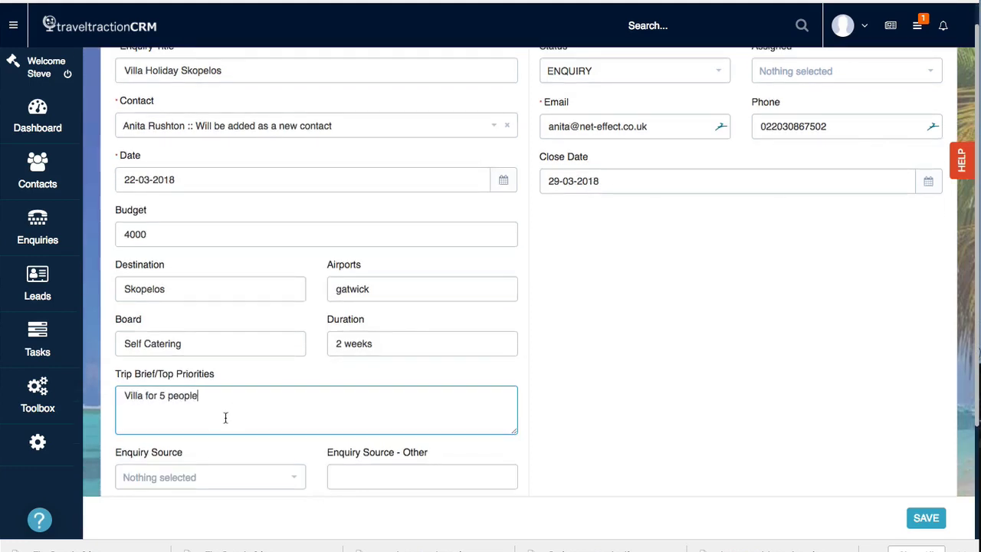
pyautogui.scroll(-1, 225, 418)
pyautogui.click(299, 459)
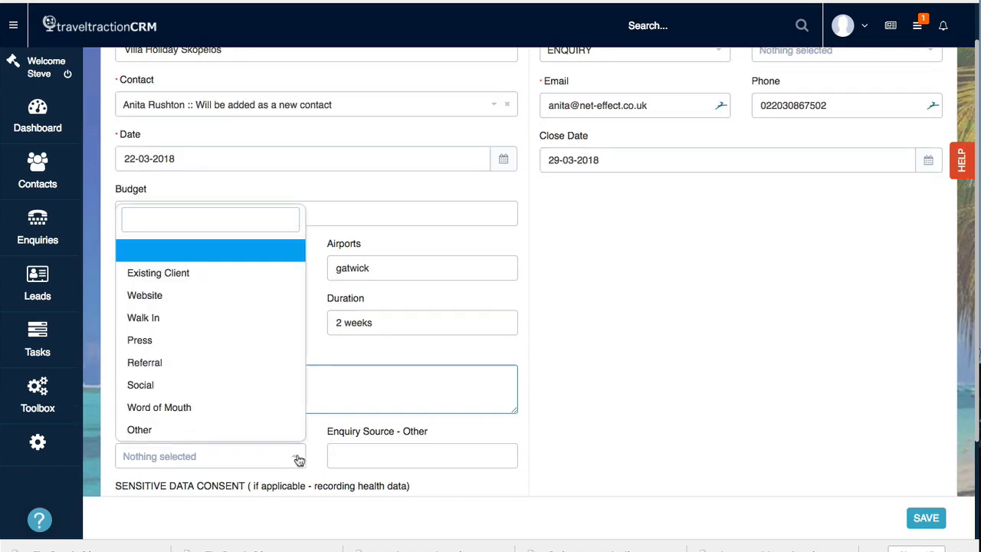
# Step: Set the enquiry source to Website
pyautogui.click(230, 300)
pyautogui.scroll(-1, 453, 421)
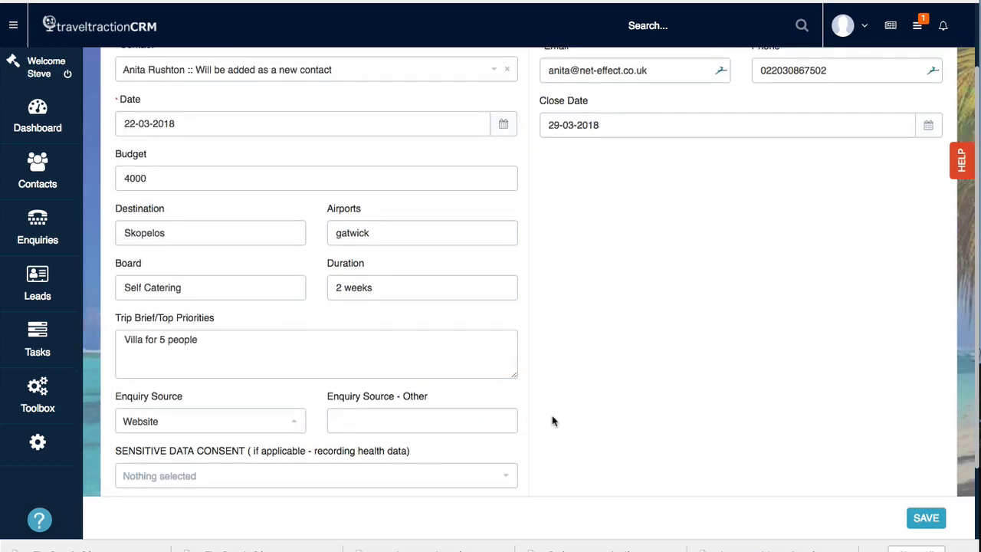
pyautogui.scroll(-3, 553, 421)
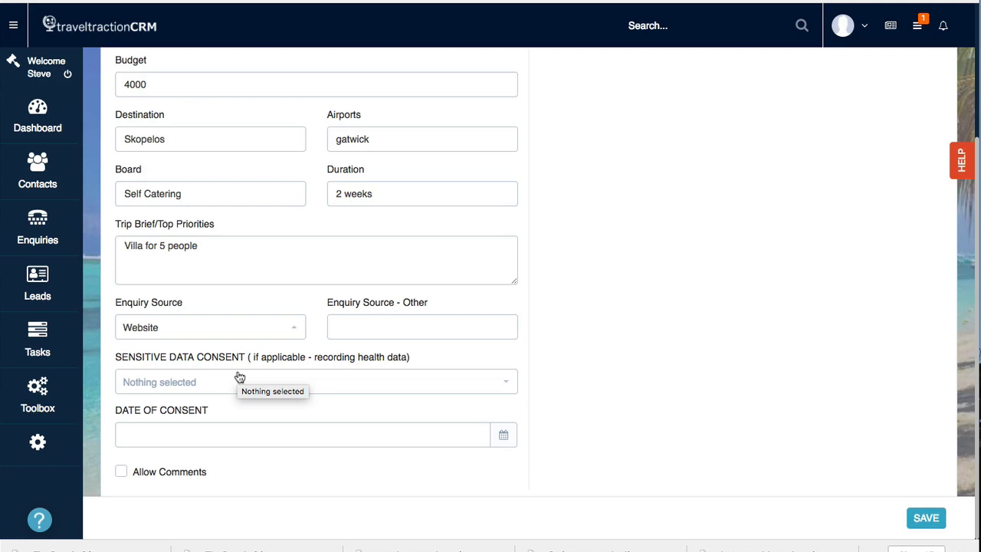
# Step: Set the sensitive data consent to n/a, leaving the consent date empty
pyautogui.click(238, 378)
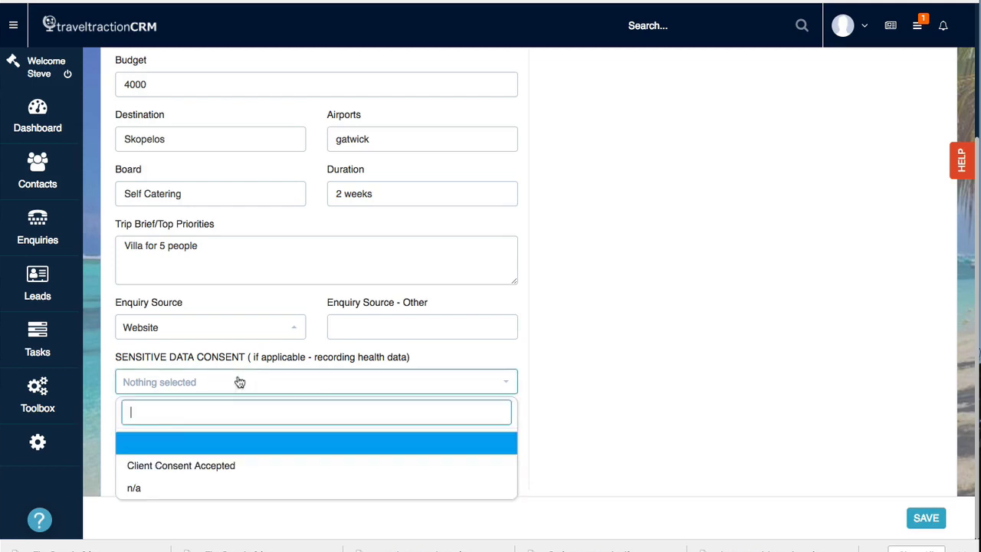
pyautogui.click(188, 467)
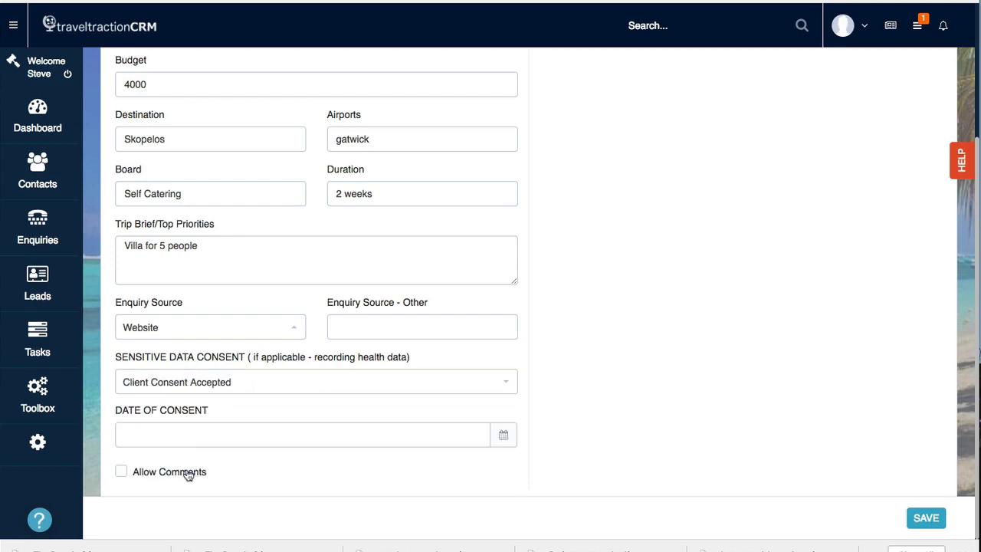
pyautogui.click(200, 425)
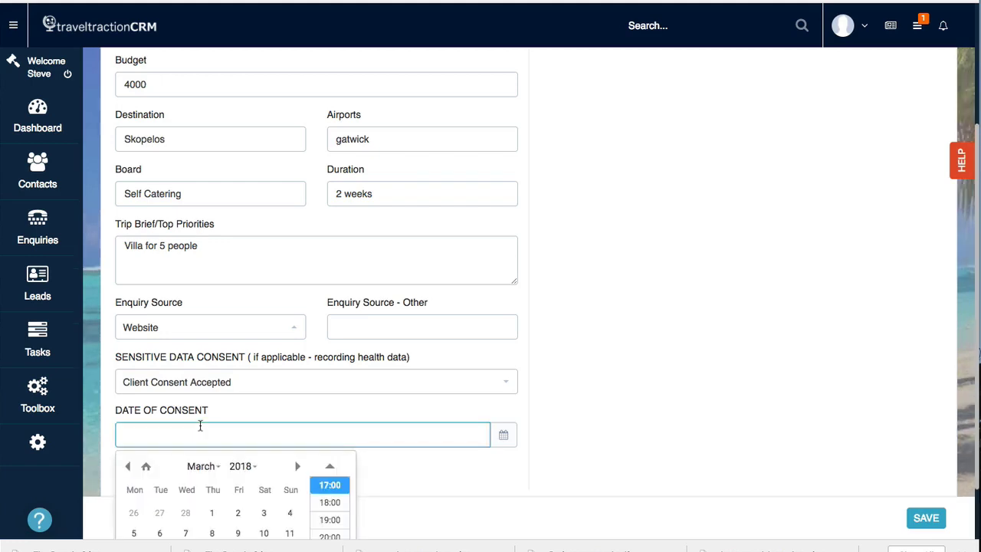
pyautogui.scroll(-3, 284, 480)
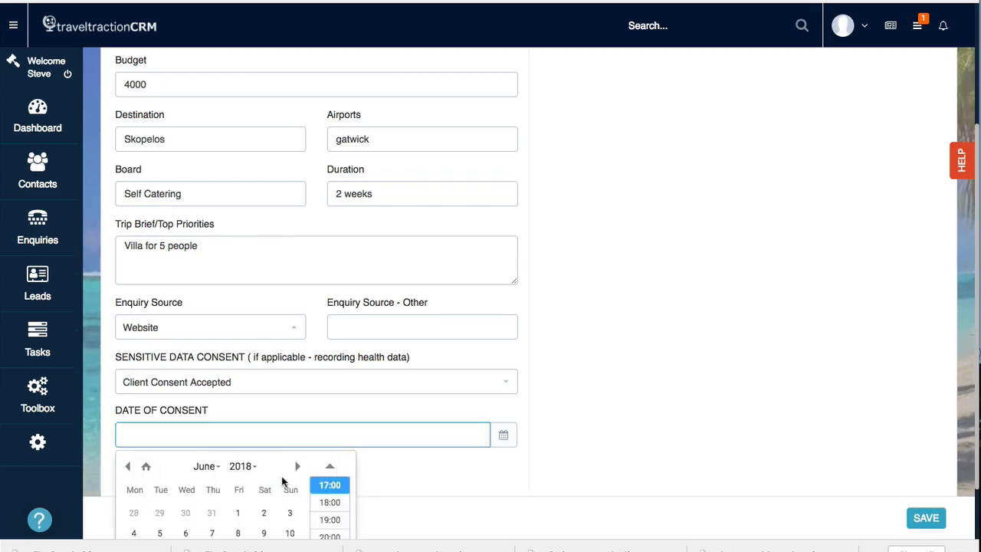
pyautogui.click(421, 475)
pyautogui.scroll(1, 476, 460)
pyautogui.click(441, 418)
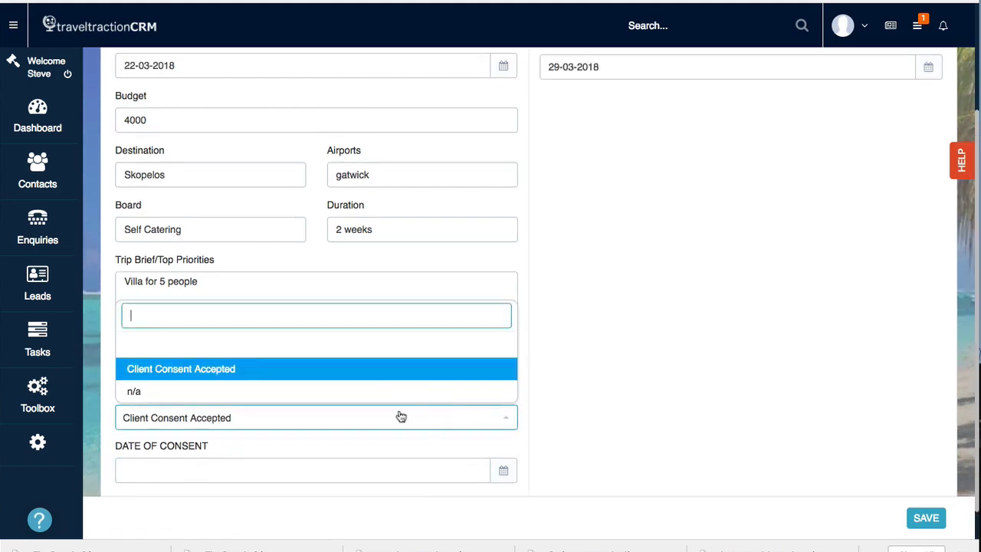
pyautogui.click(280, 391)
pyautogui.scroll(4, 649, 391)
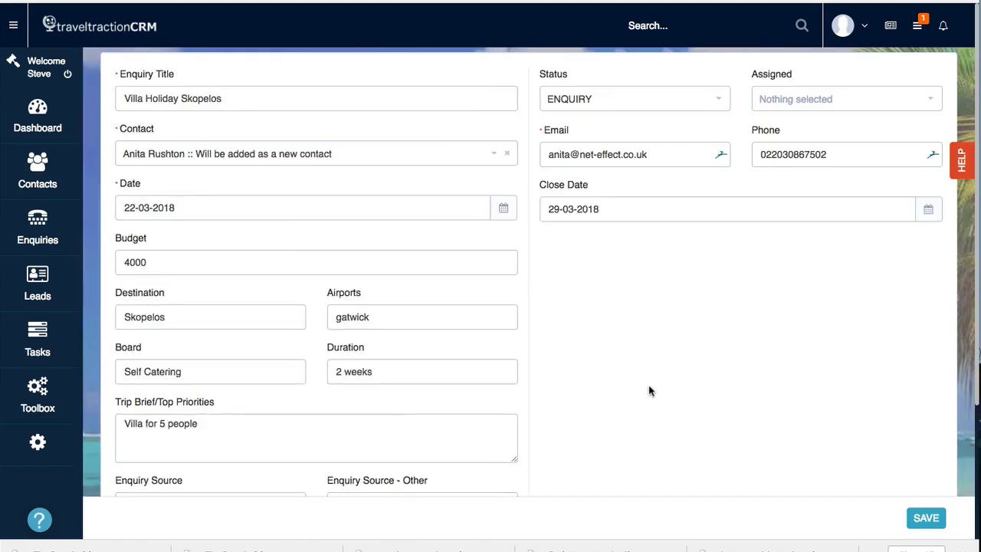
# Step: Change the close date to 31-03-2018 and save the Villa Holiday Skopelos enquiry
pyautogui.click(637, 209)
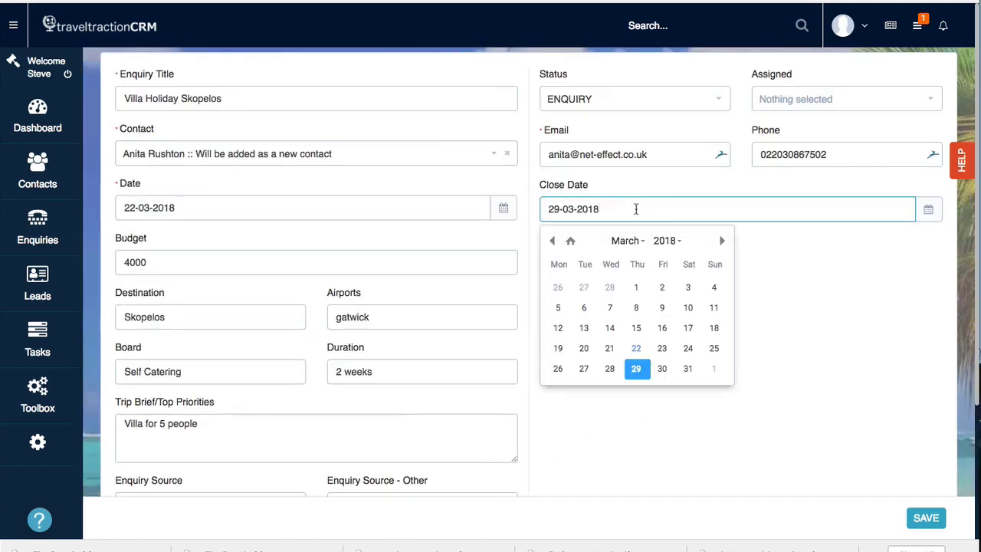
pyautogui.click(688, 371)
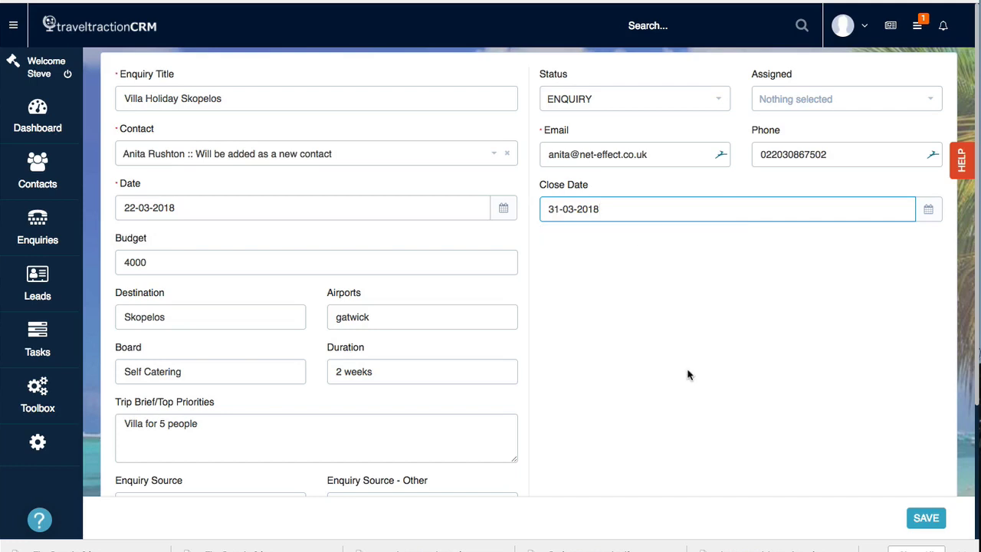
pyautogui.scroll(-1, 688, 375)
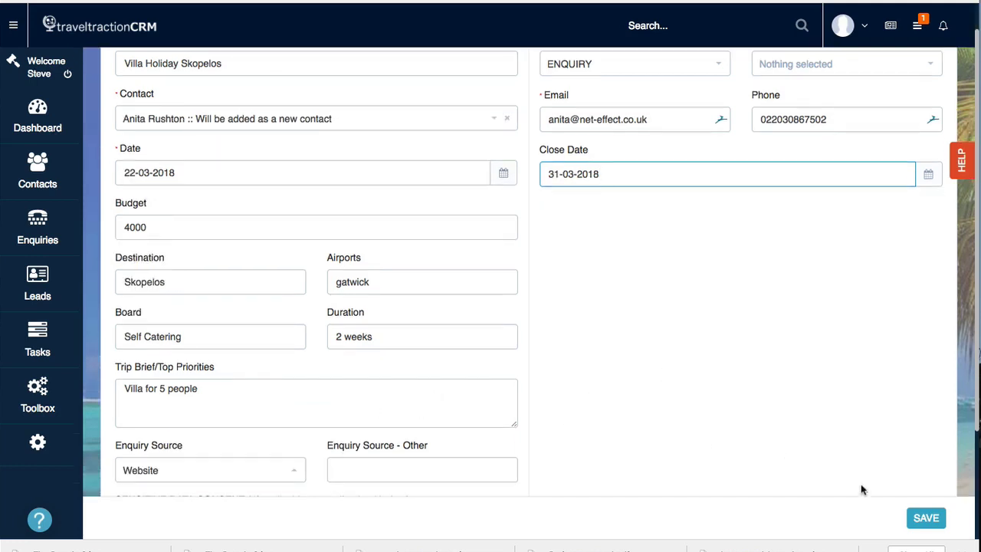
pyautogui.click(920, 518)
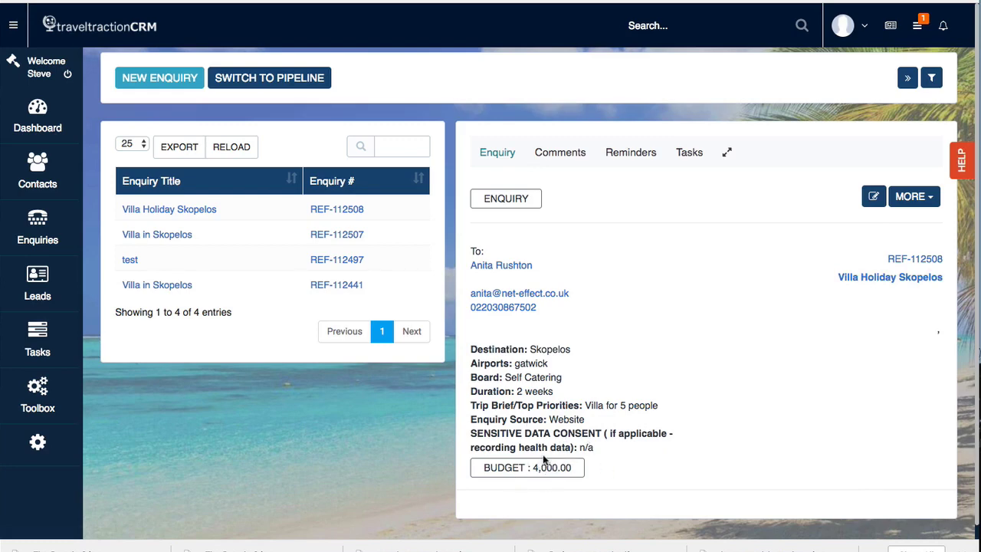
# Step: Switch the enquiries to the pipeline board showing Enquiry, Quote Sent and follow-up columns
pyautogui.click(301, 81)
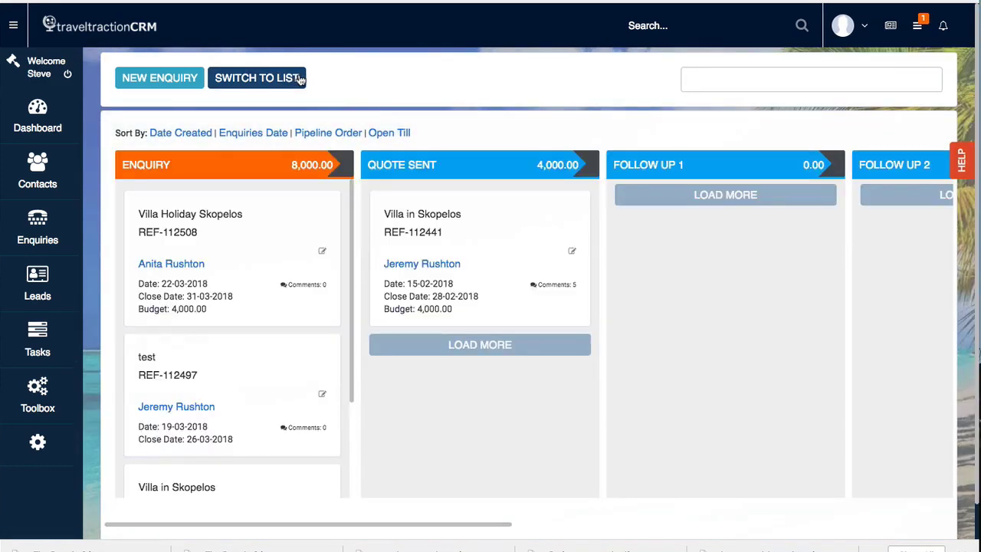
pyautogui.scroll(-3, 280, 276)
pyautogui.scroll(3, 282, 278)
# Step: Drag the Villa Holiday Skopelos card from Enquiry to Quote Sent, then return to the list view
pyautogui.moveTo(398, 528)
pyautogui.mouseDown()
pyautogui.moveTo(815, 532)
pyautogui.moveTo(398, 535)
pyautogui.mouseUp()
pyautogui.moveTo(276, 212); pyautogui.dragTo(545, 291)
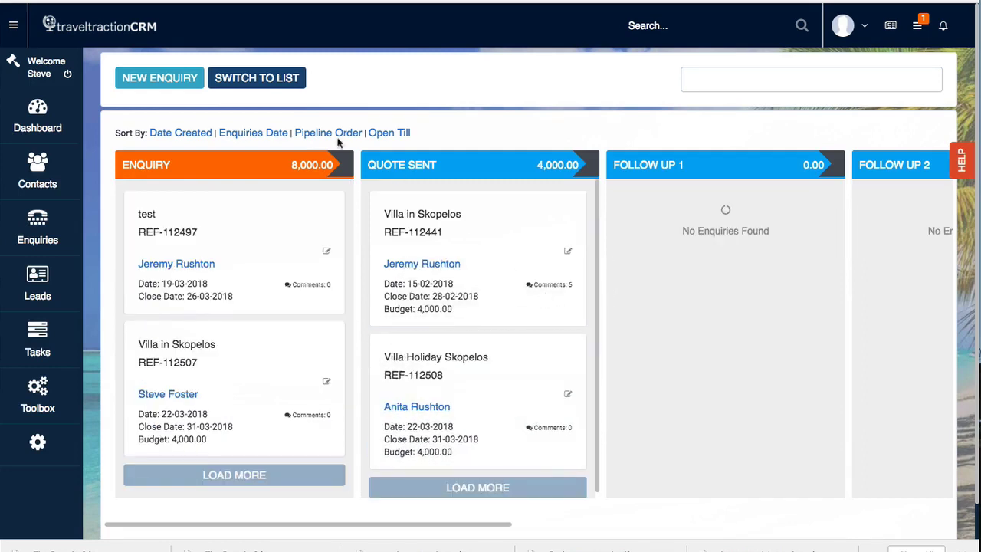
pyautogui.click(261, 83)
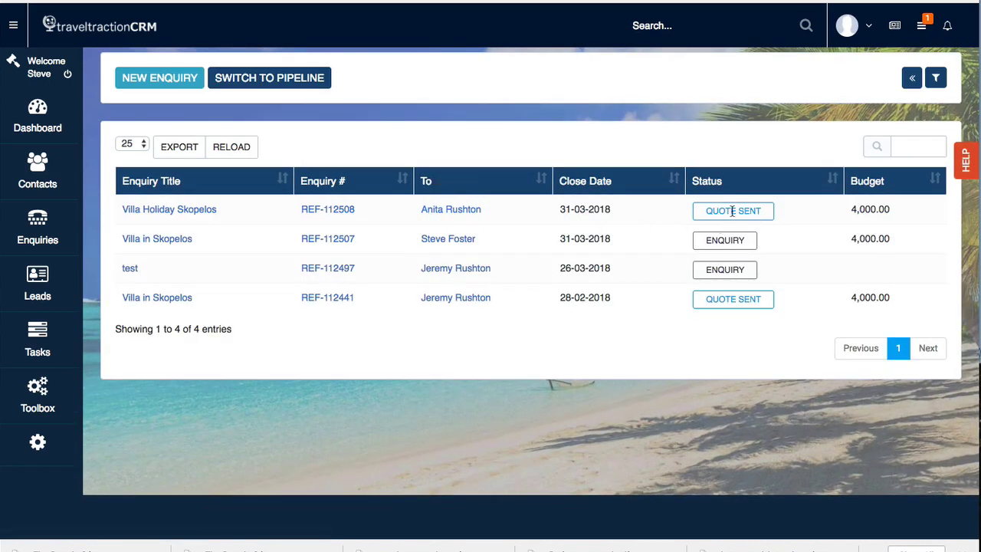
# Step: Switch back to the pipeline board to see Villa Holiday Skopelos under Quote Sent
pyautogui.click(245, 79)
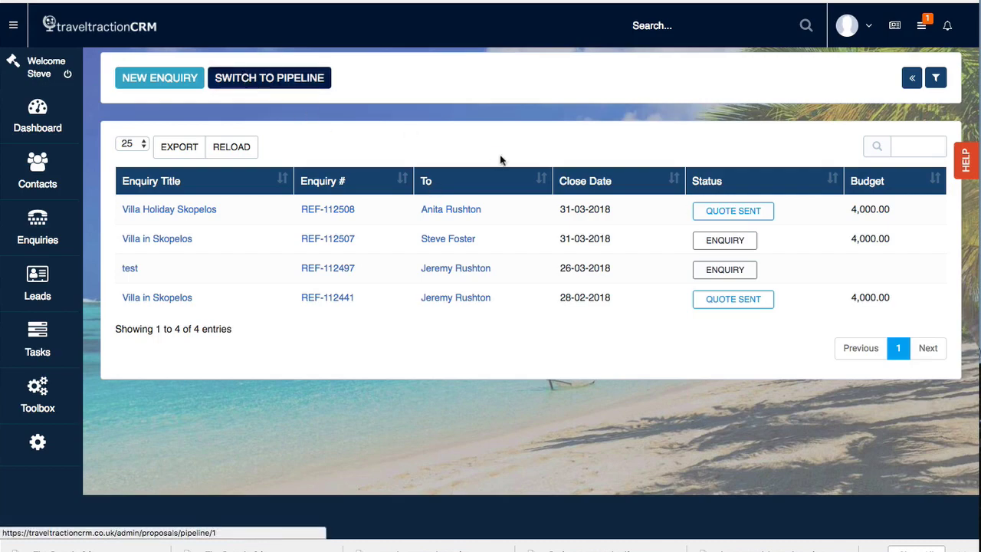